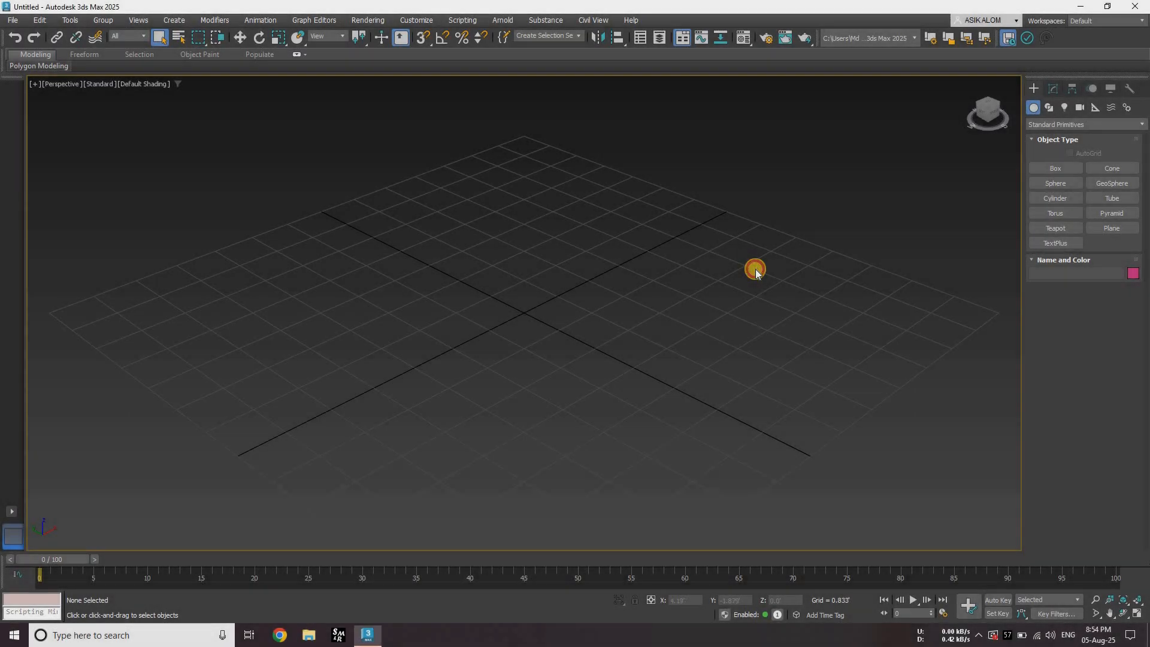
- Create two freehand boxes, about 3.3' × 3.1' × 2.3' at the grid's centre and about 2.6' × 1.9' × 1.8' beside it
{"action": "left_click", "coordinate": [1051, 169]}
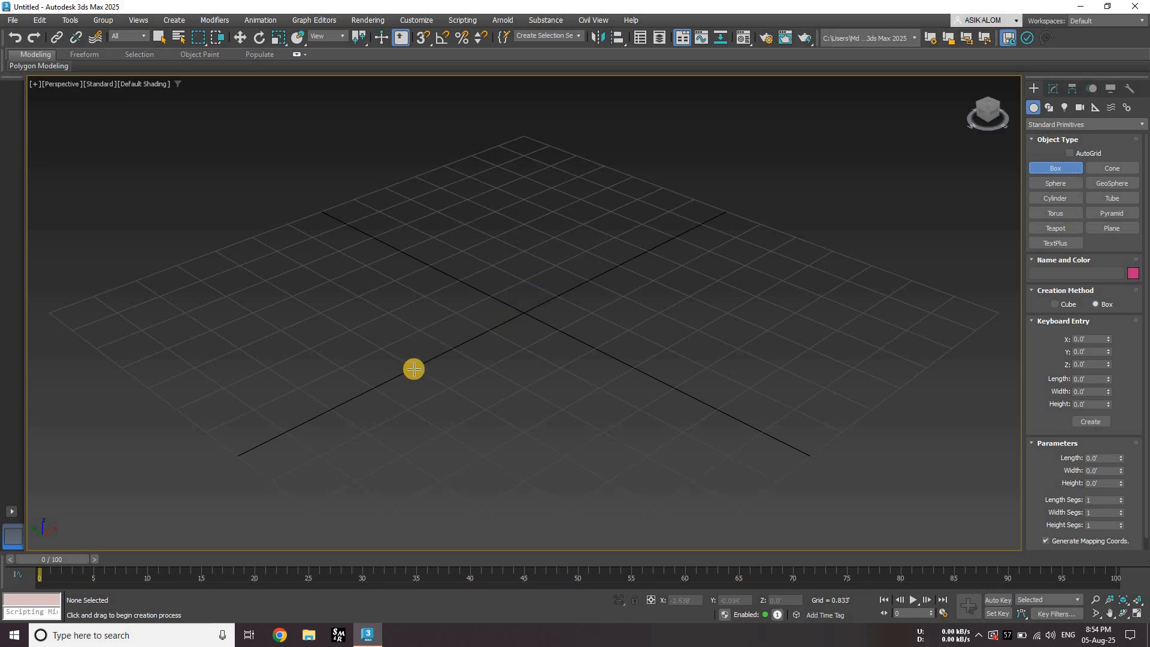
{"action": "left_click_drag", "start_coordinate": [416, 371], "coordinate": [695, 374]}
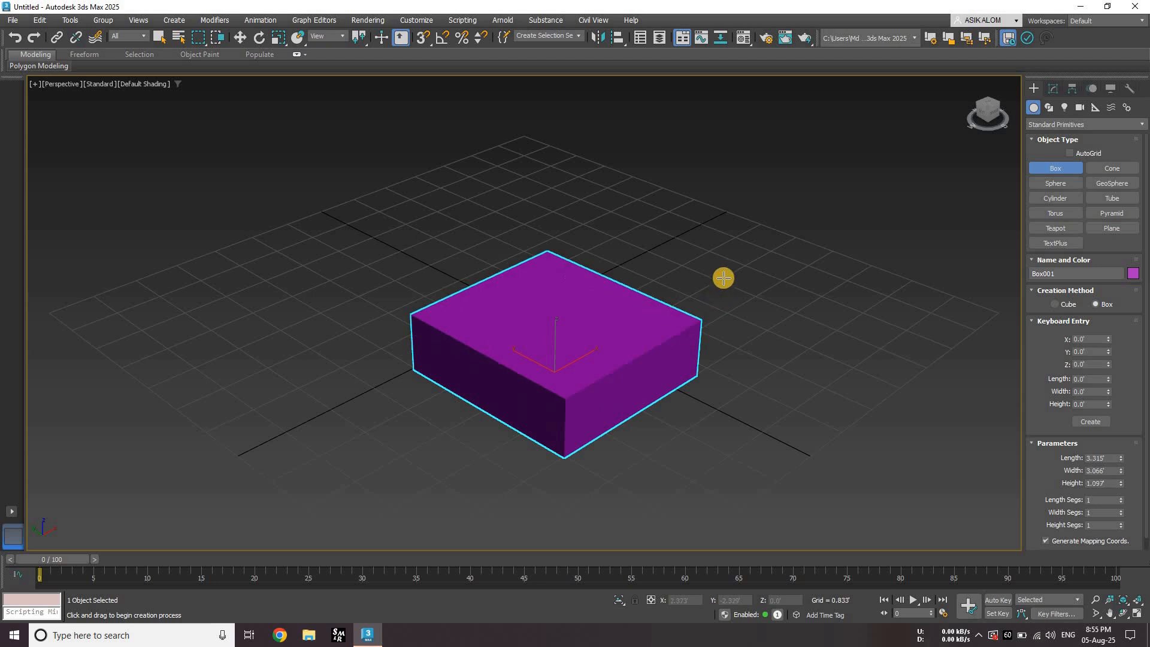
{"action": "left_click", "coordinate": [731, 230]}
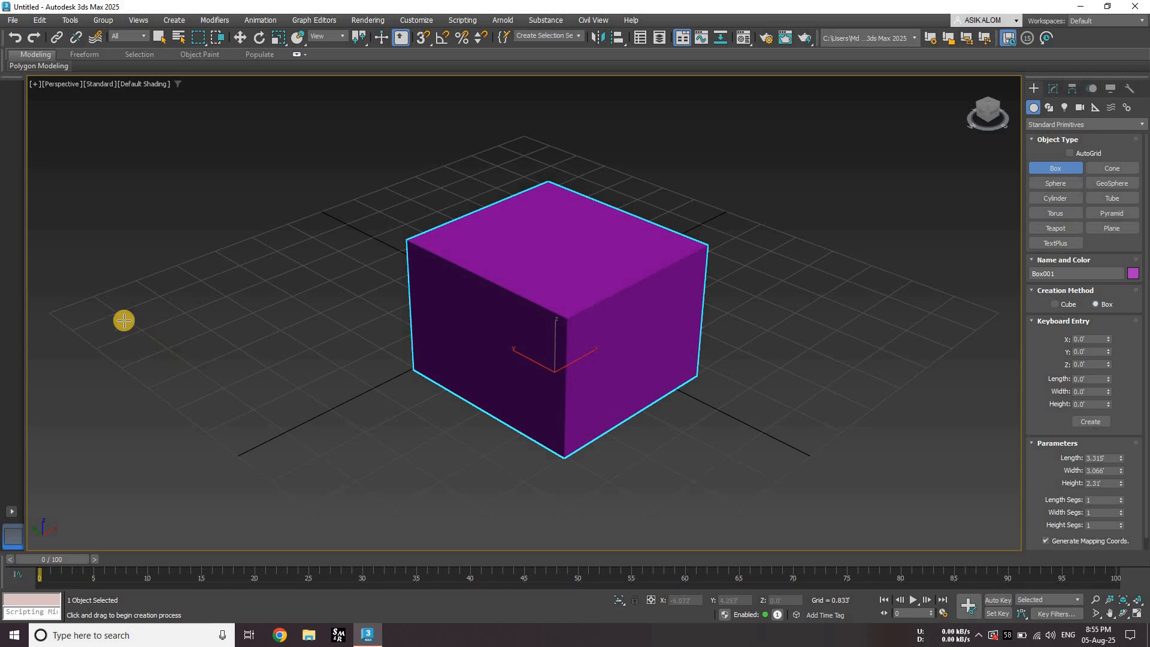
{"action": "left_click_drag", "start_coordinate": [118, 312], "coordinate": [294, 327]}
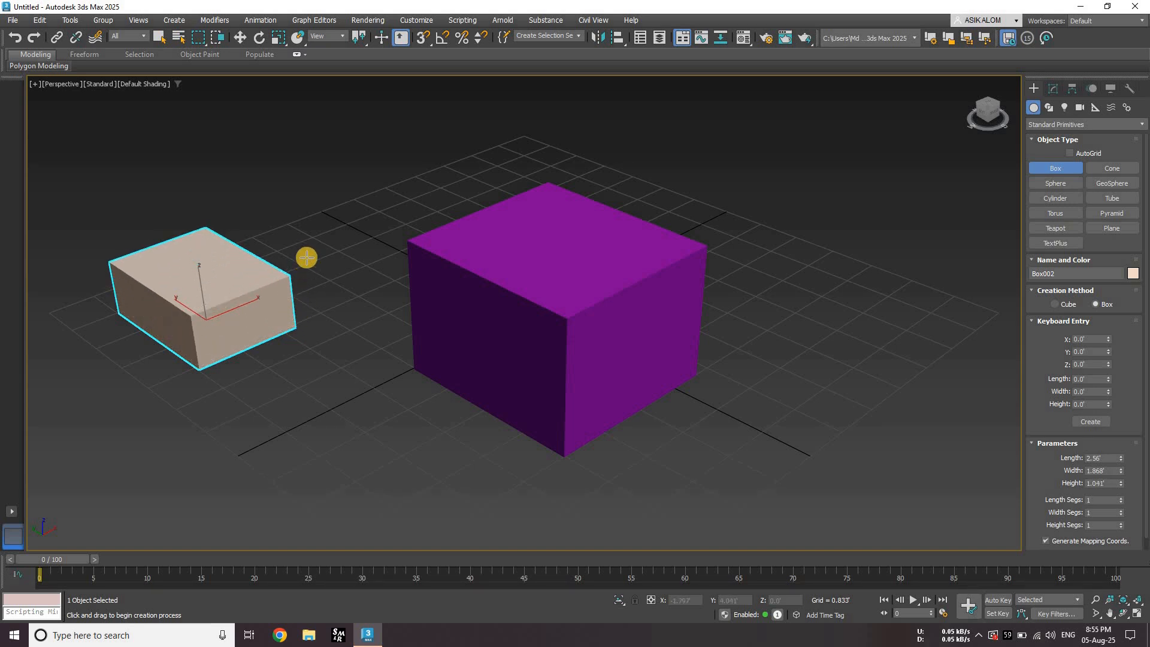
{"action": "left_click", "coordinate": [315, 222]}
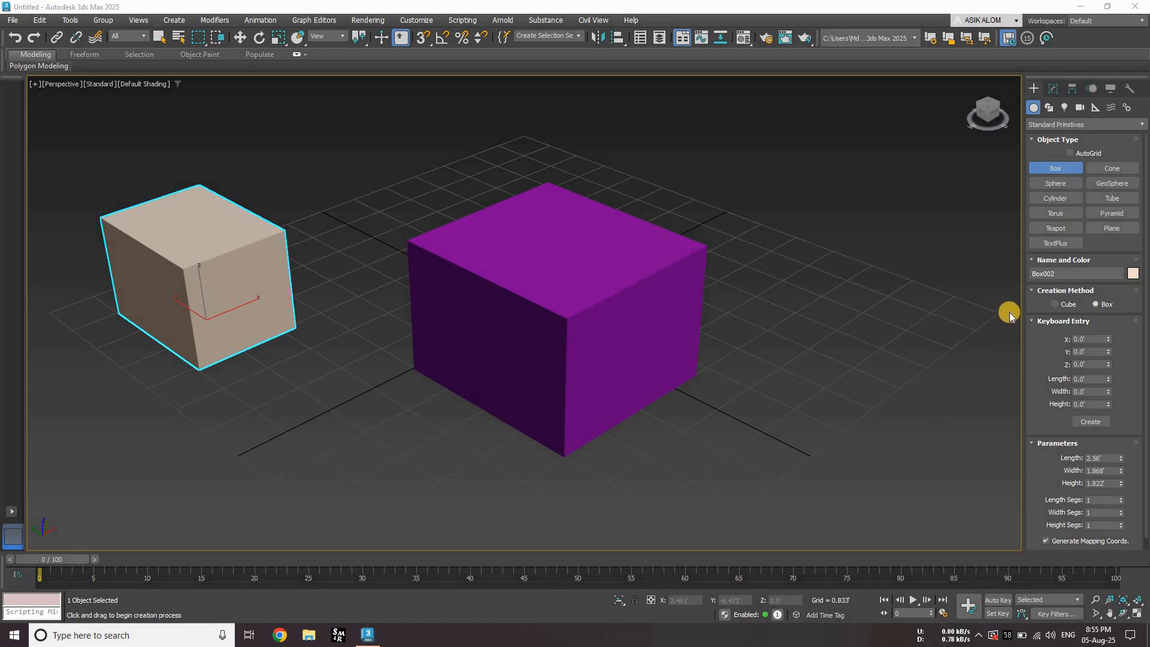
{"action": "left_click_drag", "start_coordinate": [1021, 317], "coordinate": [1102, 332]}
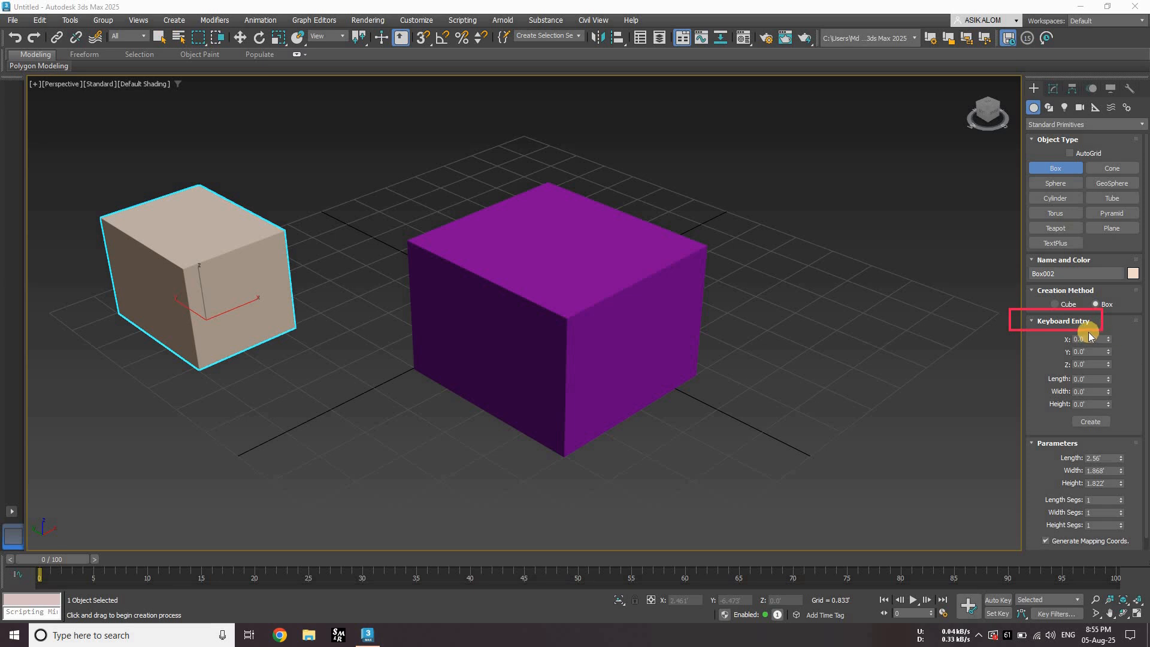
{"action": "key", "text": "ctrl+shift+Escape"}
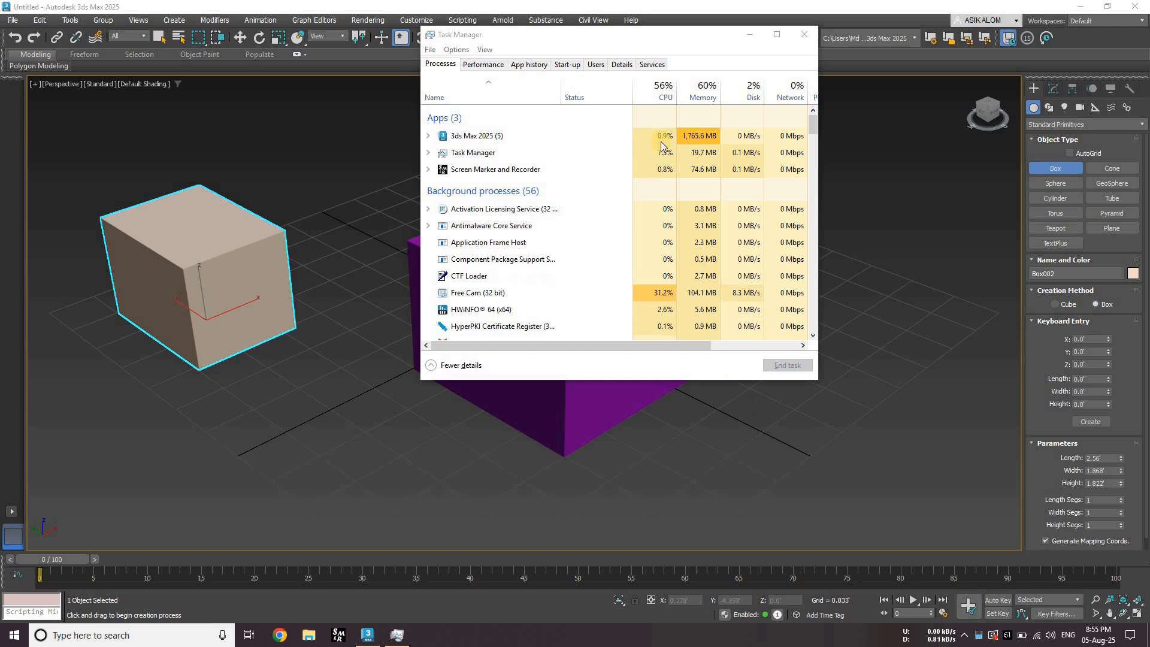
{"action": "left_click", "coordinate": [791, 33]}
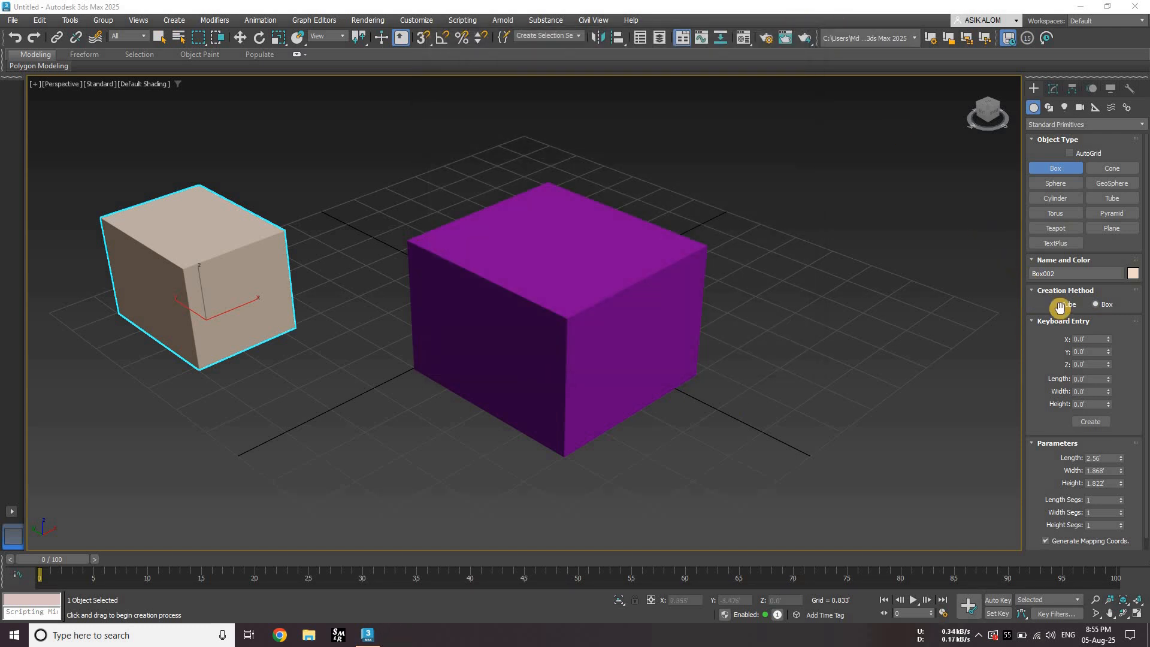
- Use the Cube creation method to draw two cubes, about 1.6' behind the large box and about 2.4' in front of the small one
{"action": "left_click", "coordinate": [1056, 304]}
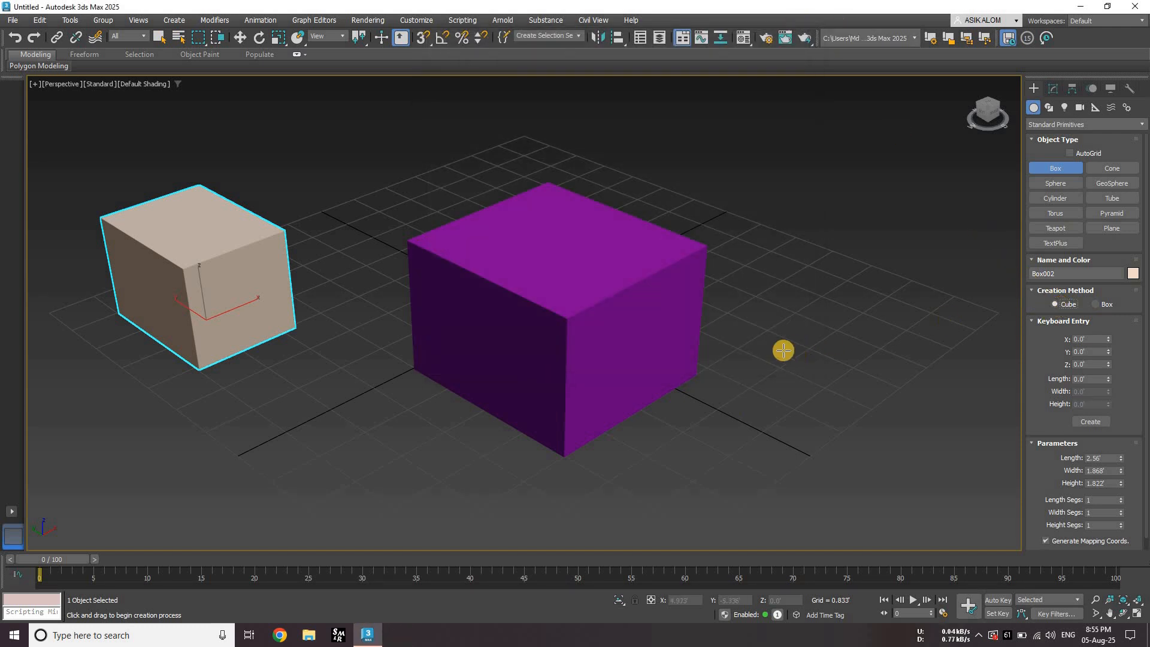
{"action": "left_click_drag", "start_coordinate": [760, 310], "coordinate": [797, 325]}
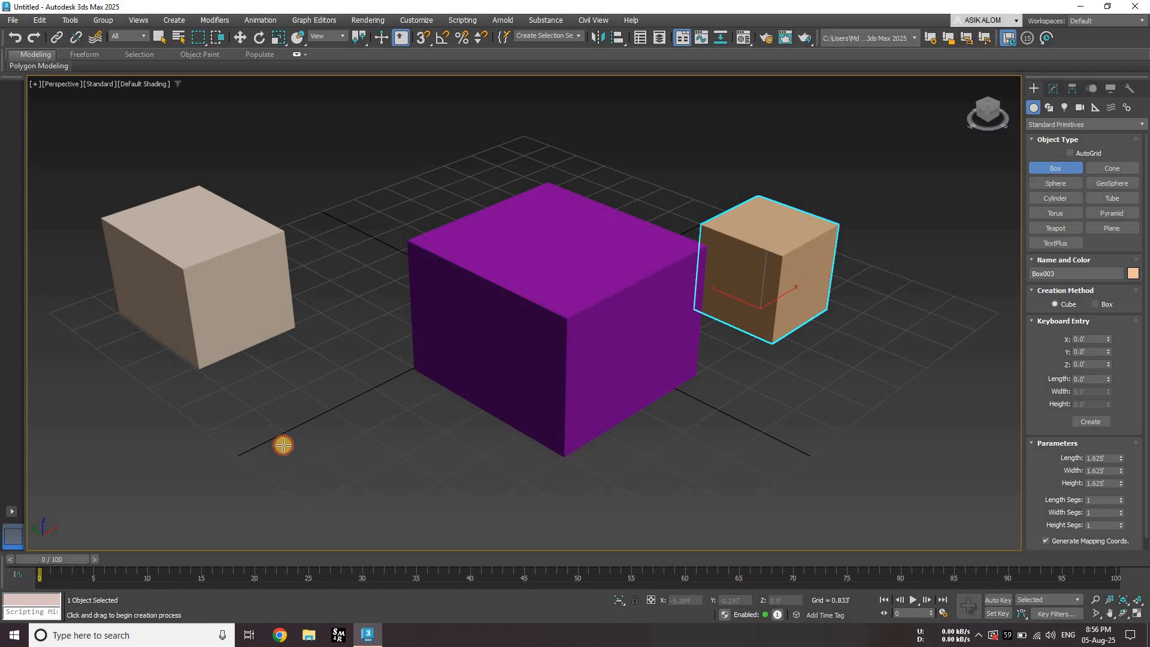
{"action": "left_click_drag", "start_coordinate": [285, 447], "coordinate": [353, 468]}
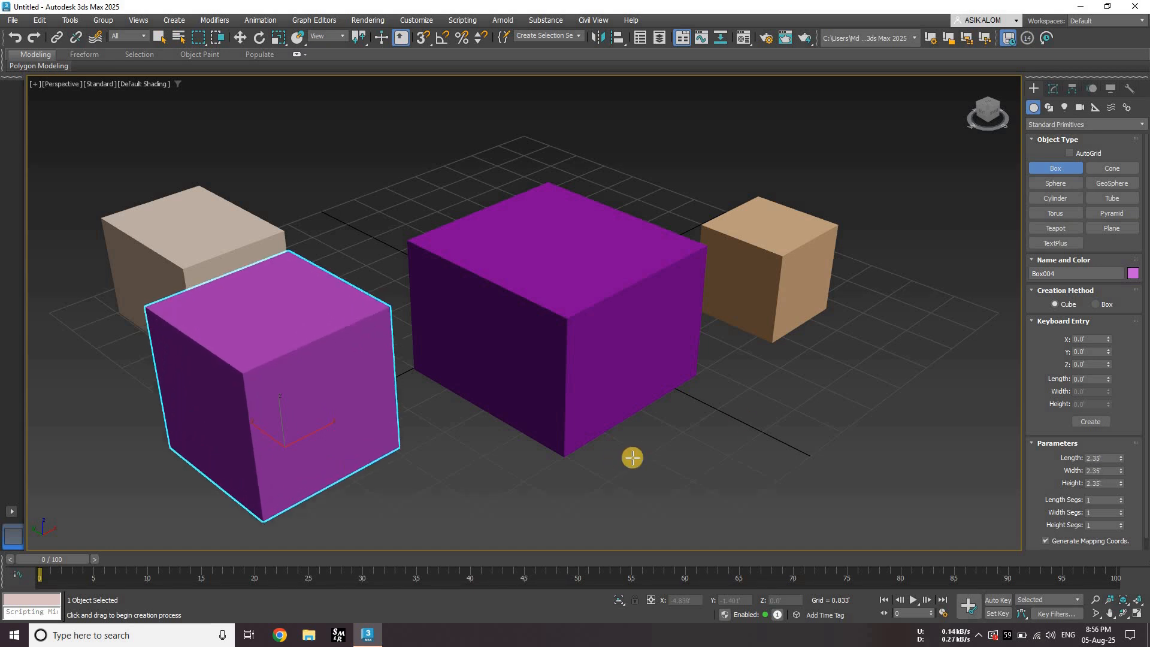
- Restore the Box creation method, leave the Box tool and delete all boxes from the scene
{"action": "left_click", "coordinate": [1100, 303]}
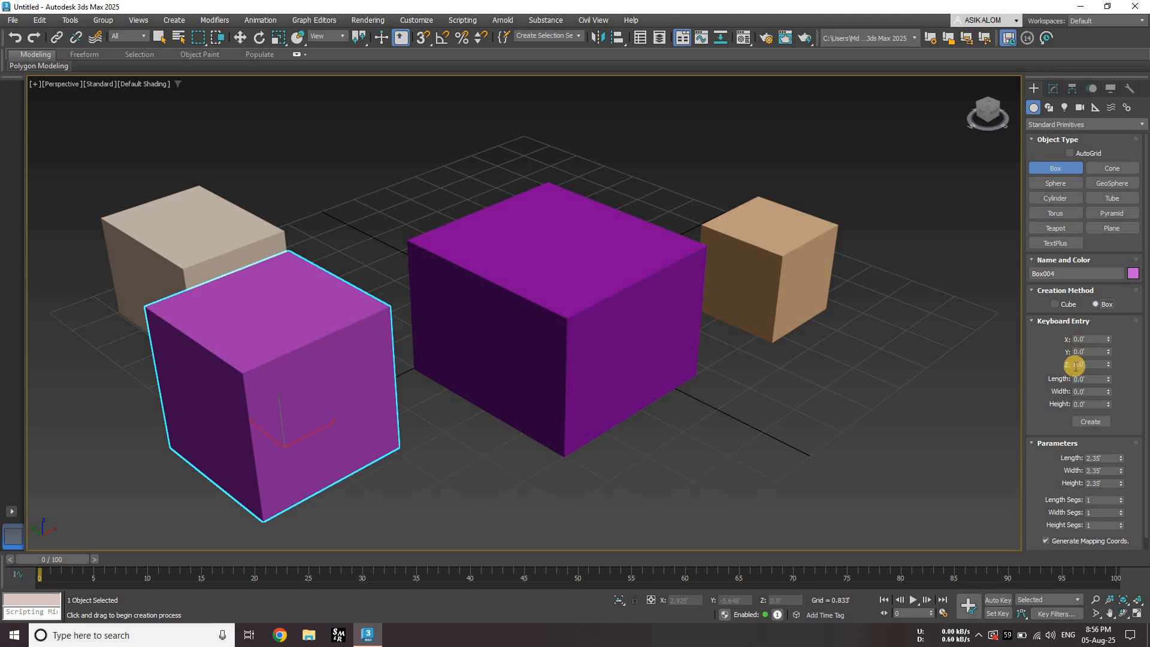
{"action": "right_click", "coordinate": [759, 399]}
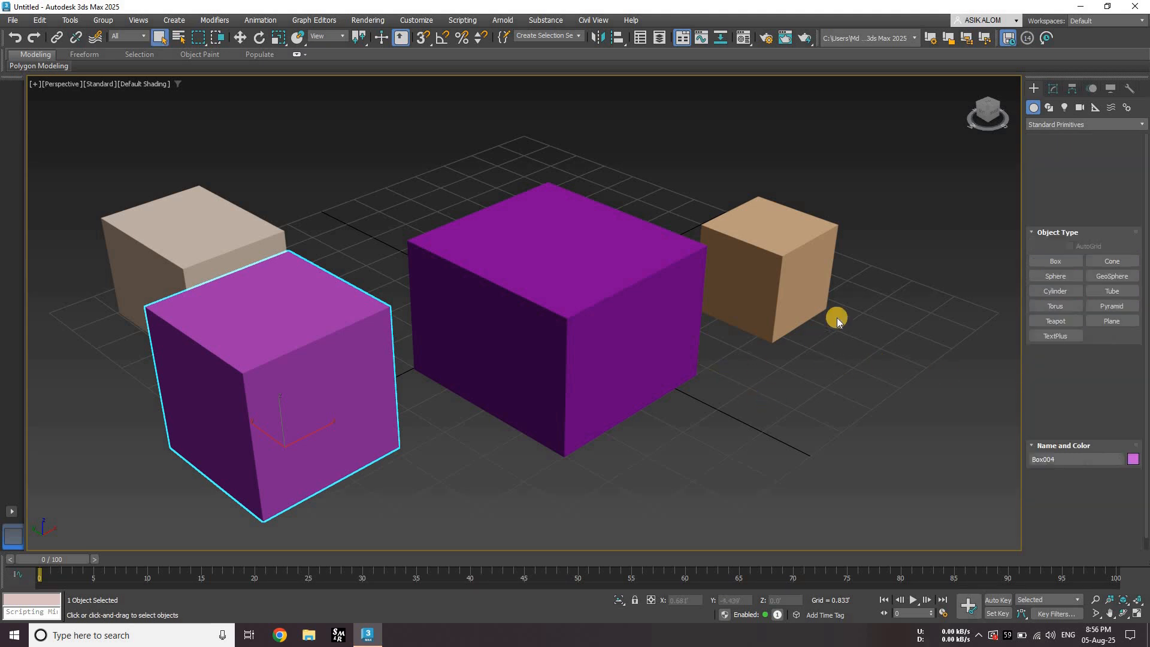
{"action": "left_click_drag", "start_coordinate": [889, 192], "coordinate": [208, 418]}
{"action": "key", "text": "Delete"}
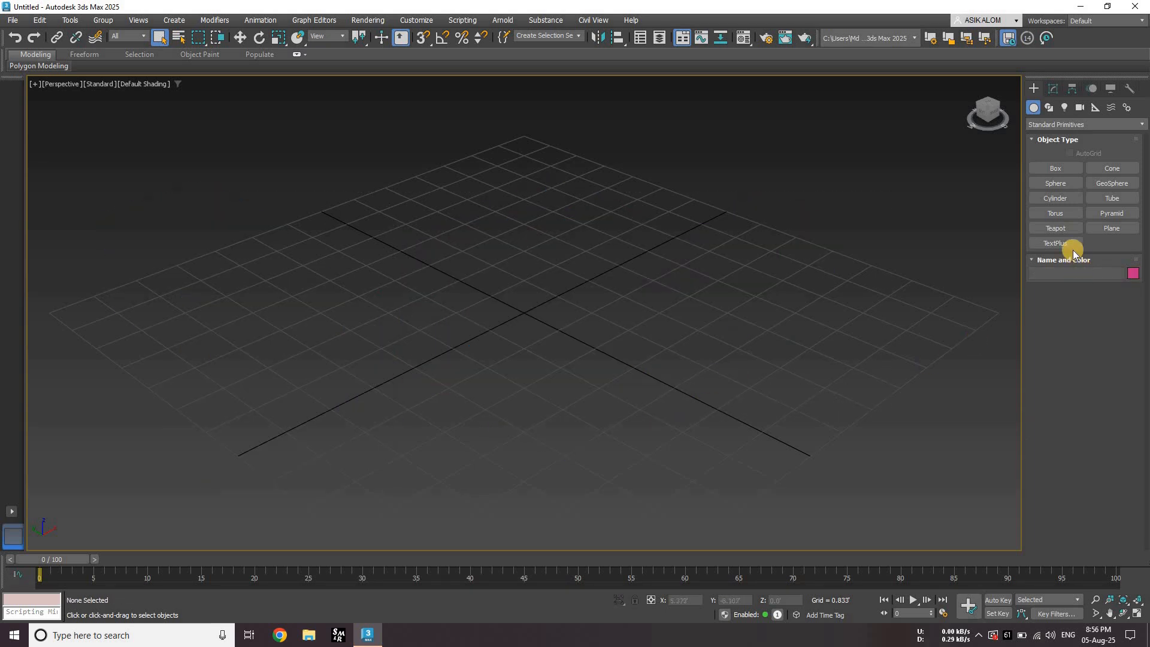
- Create a box at the origin by keyboard entry with length, width and height of 5' each
{"action": "left_click", "coordinate": [1055, 167]}
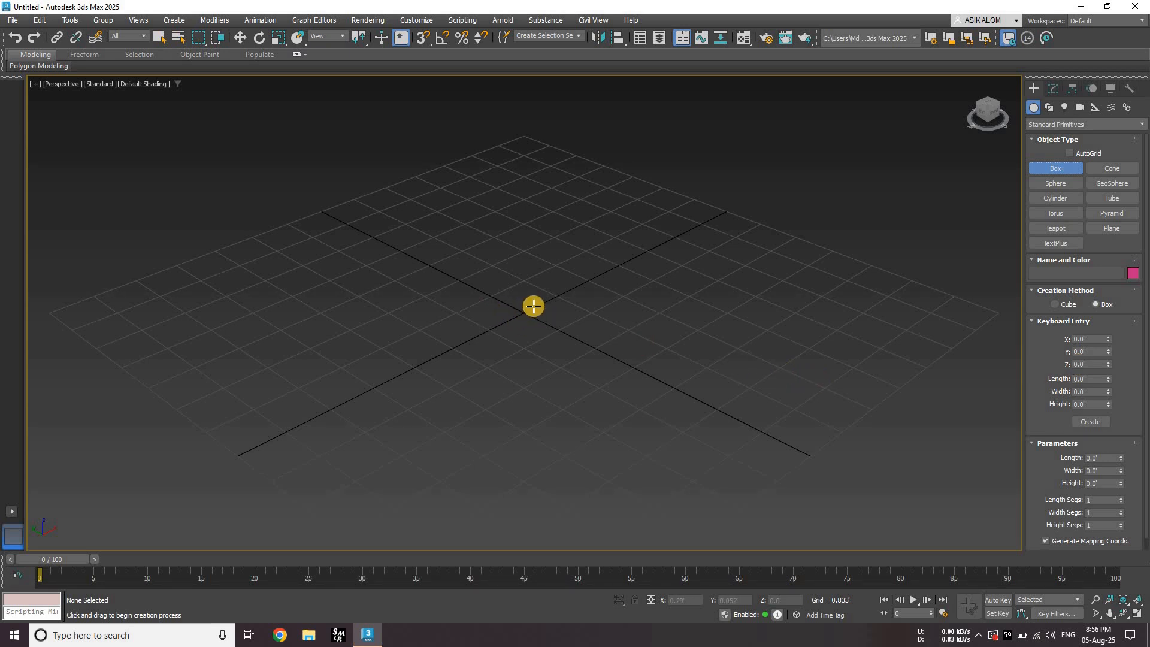
{"action": "left_click", "coordinate": [1090, 380]}
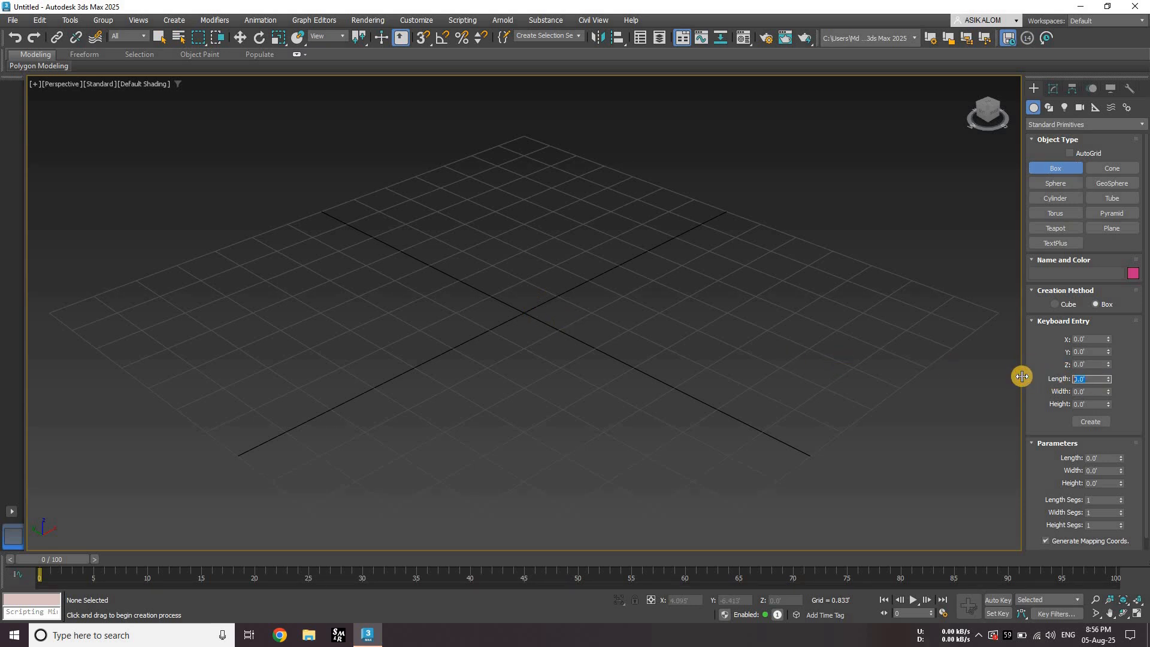
{"action": "type", "text": "5"}
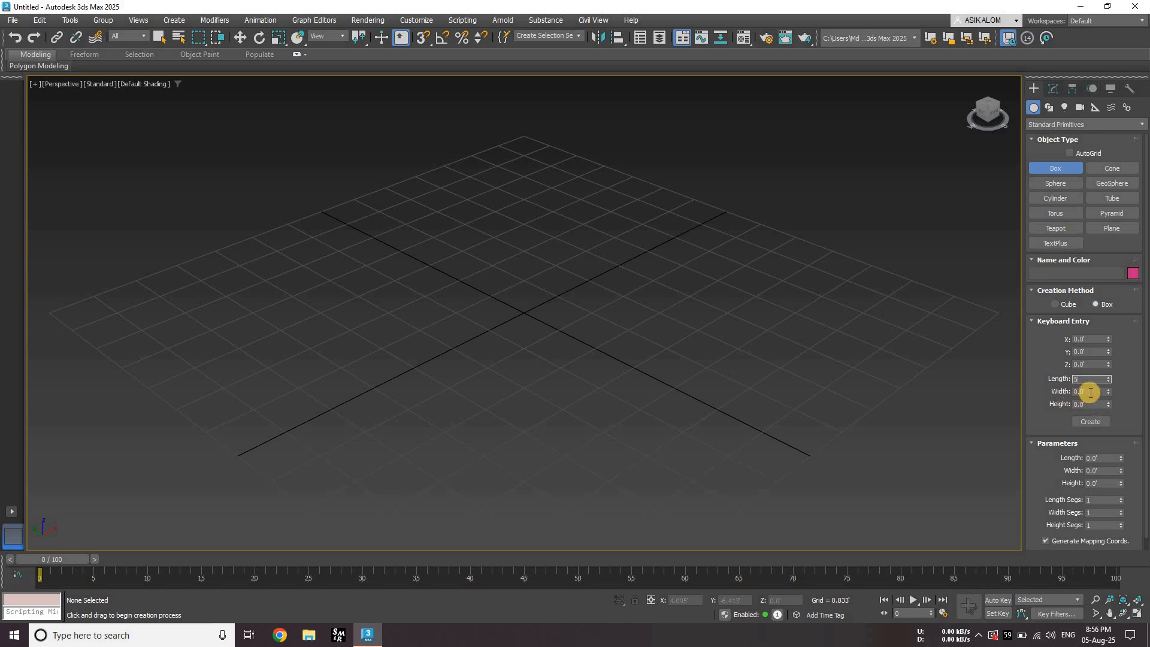
{"action": "left_click", "coordinate": [1088, 392]}
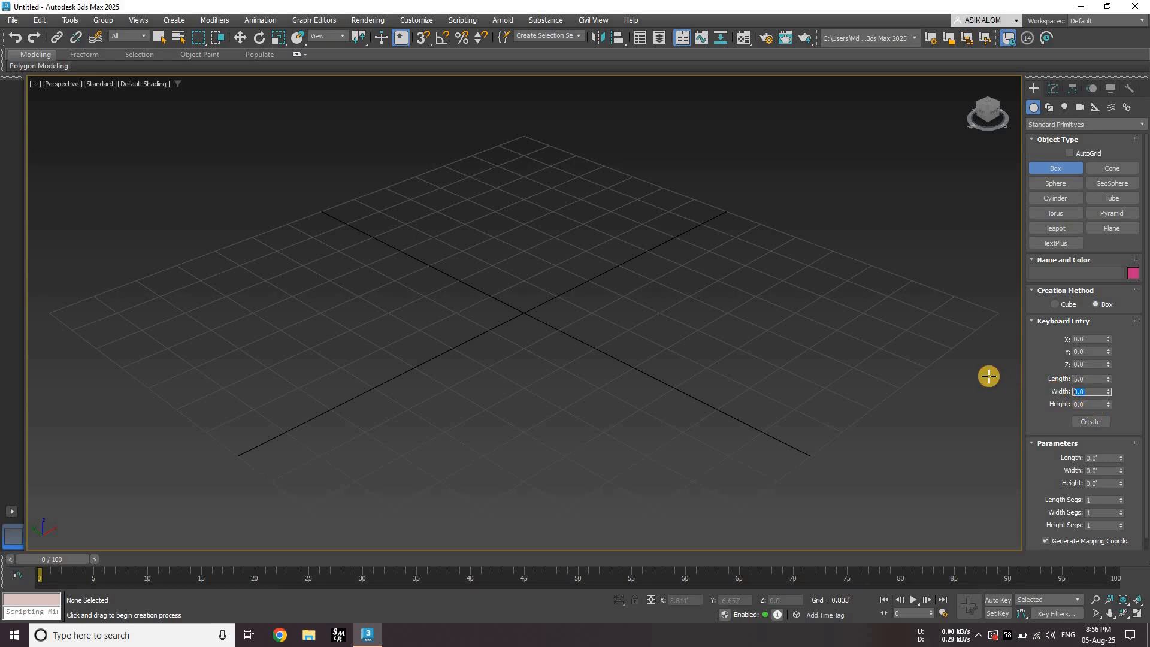
{"action": "type", "text": "5"}
{"action": "left_click", "coordinate": [1085, 404]}
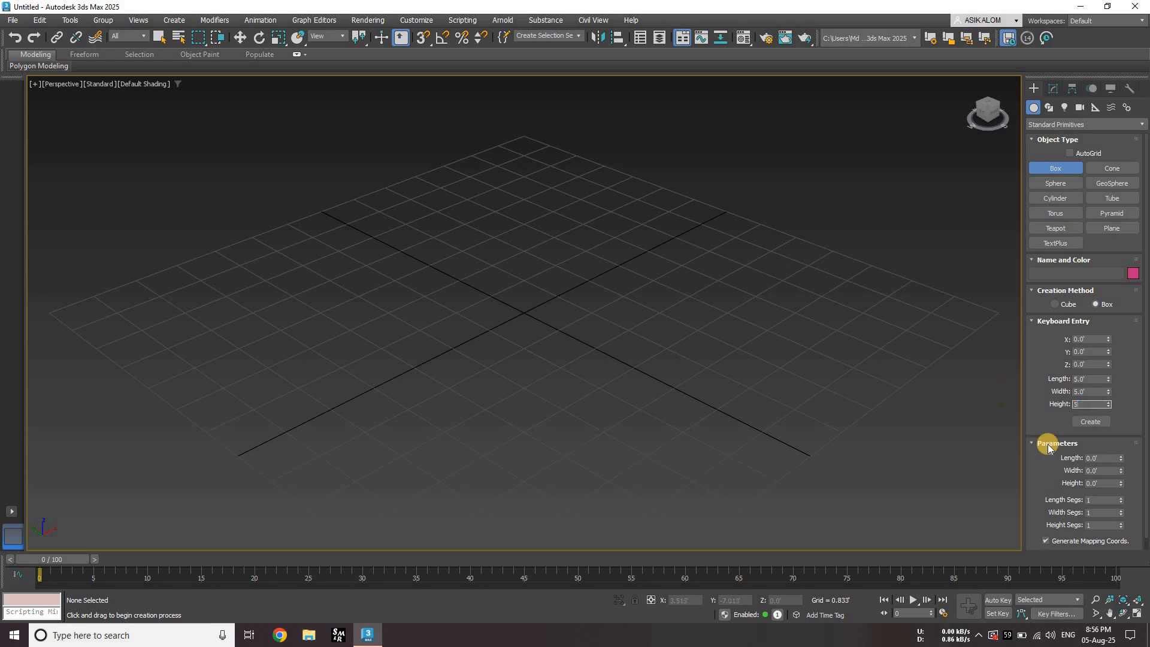
{"action": "left_click", "coordinate": [1090, 422]}
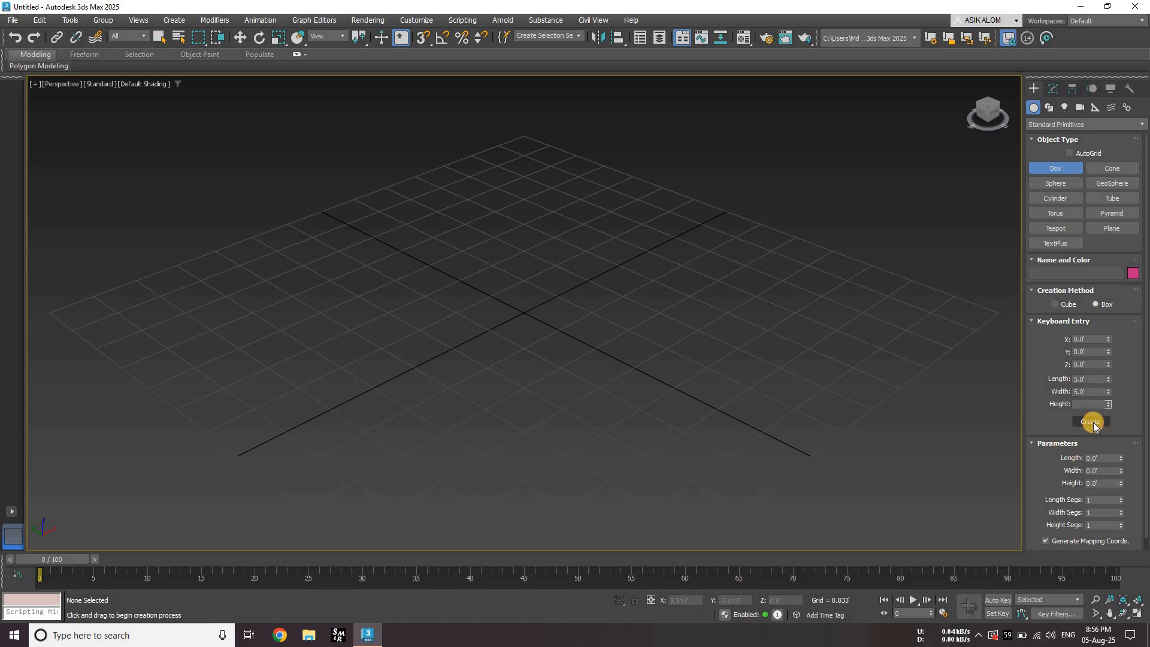
{"action": "scroll", "coordinate": [588, 434], "scroll_direction": "down", "scroll_amount": 5}
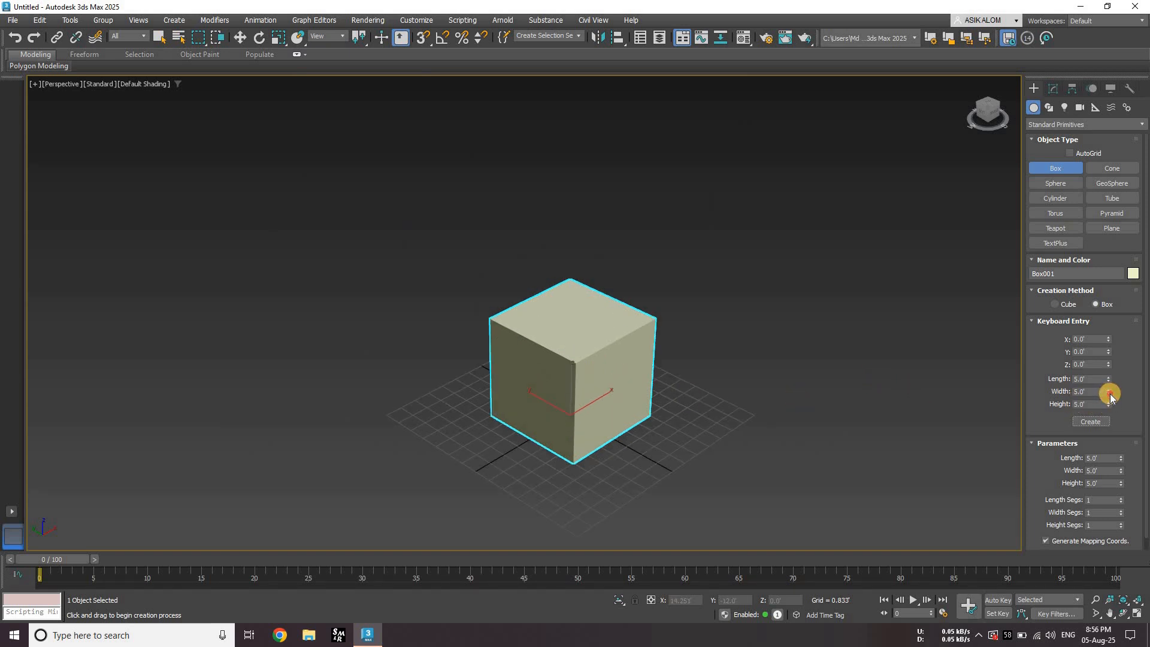
- Set the keyboard-entry width to 2.2' and height to 4.65', and resize the box itself to length 3.3' and width 3.8'
{"action": "mouse_move", "coordinate": [1109, 395]}
{"action": "left_mouse_down"}
{"action": "mouse_move", "coordinate": [1095, 419]}
{"action": "mouse_move", "coordinate": [1107, 410]}
{"action": "left_mouse_up"}
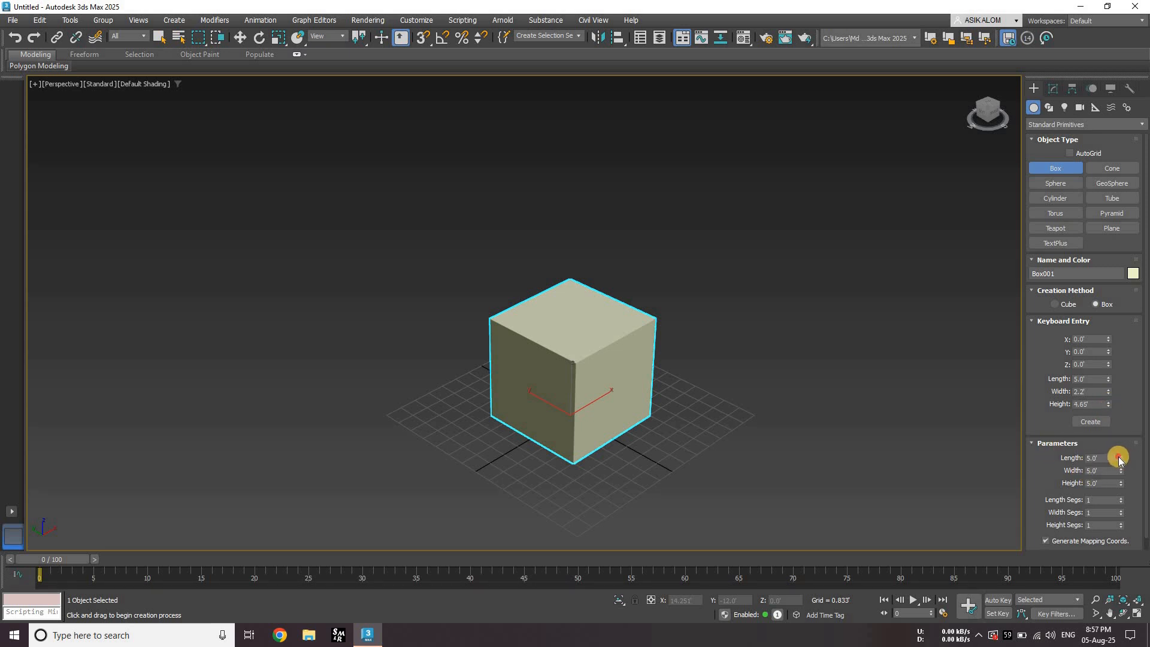
{"action": "left_click_drag", "start_coordinate": [1118, 458], "coordinate": [1082, 475]}
- Set the box's length segments to 7 and display edged faces in the perspective view
{"action": "scroll", "coordinate": [1083, 475], "scroll_direction": "down", "scroll_amount": 1}
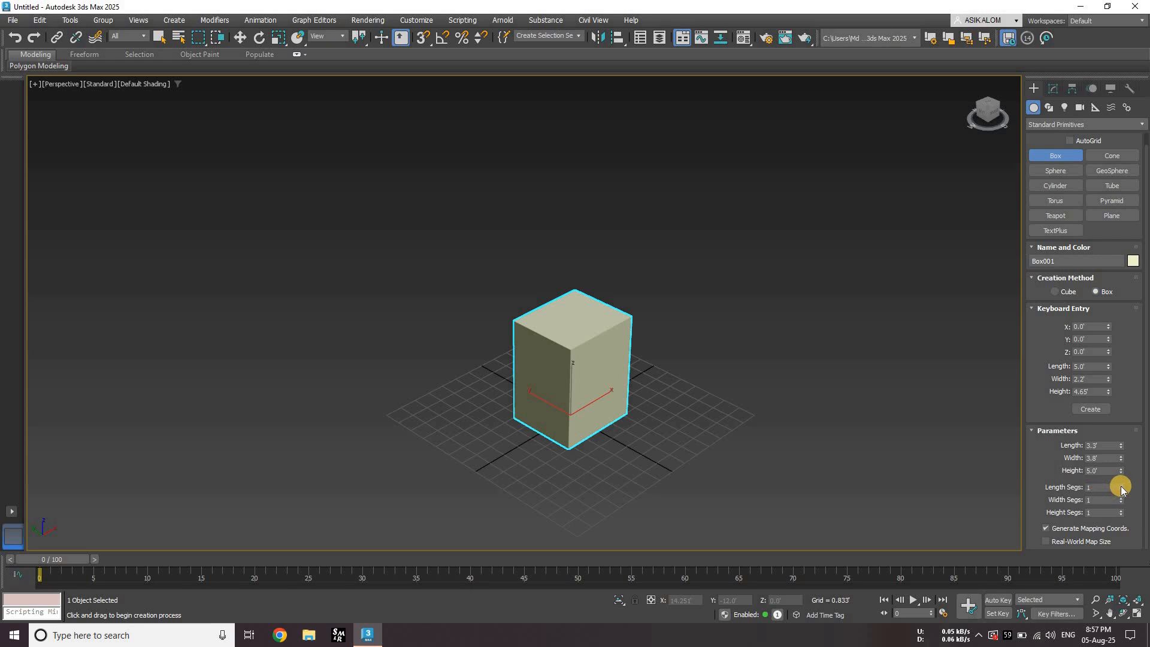
{"action": "left_click_drag", "start_coordinate": [1121, 489], "coordinate": [1086, 479]}
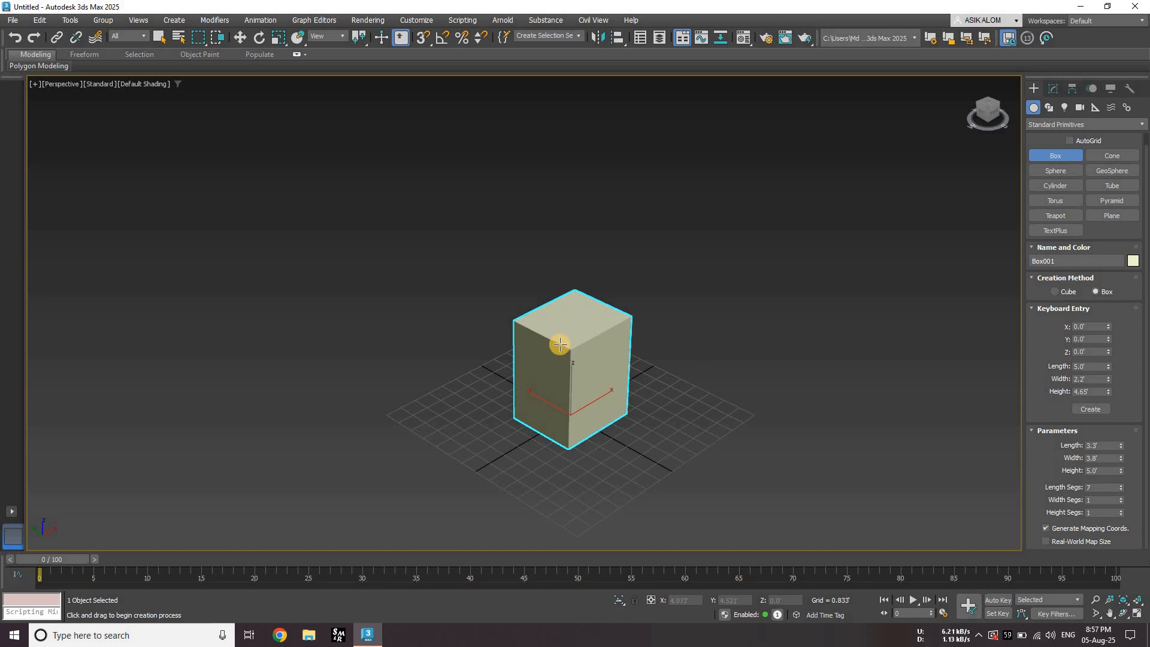
{"action": "key", "text": "F4"}
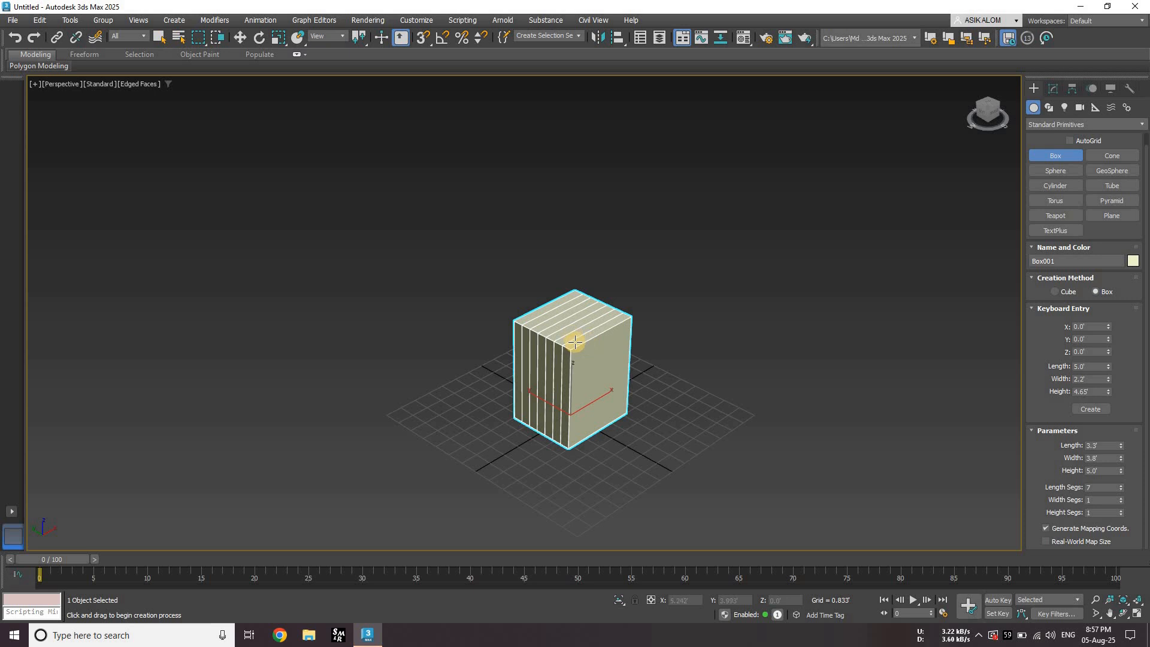
- Set the box's segments to 11 along the length, 11 along the width and 16 along the height
{"action": "scroll", "coordinate": [559, 353], "scroll_direction": "up", "scroll_amount": 7}
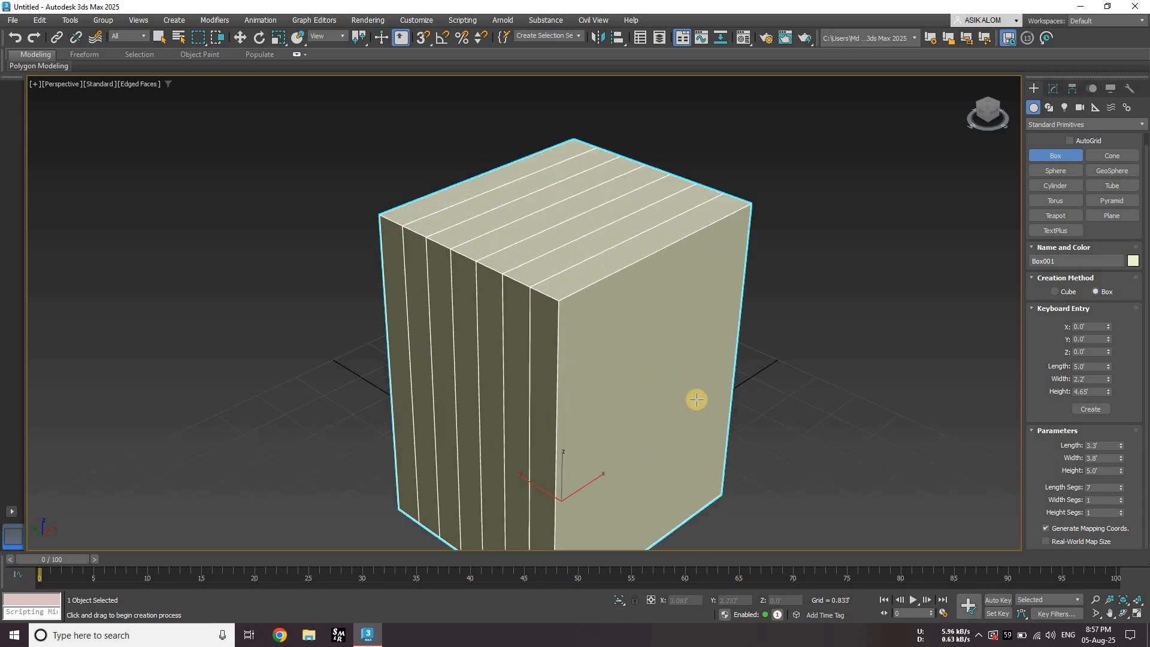
{"action": "scroll", "coordinate": [696, 400], "scroll_direction": "down", "scroll_amount": 2}
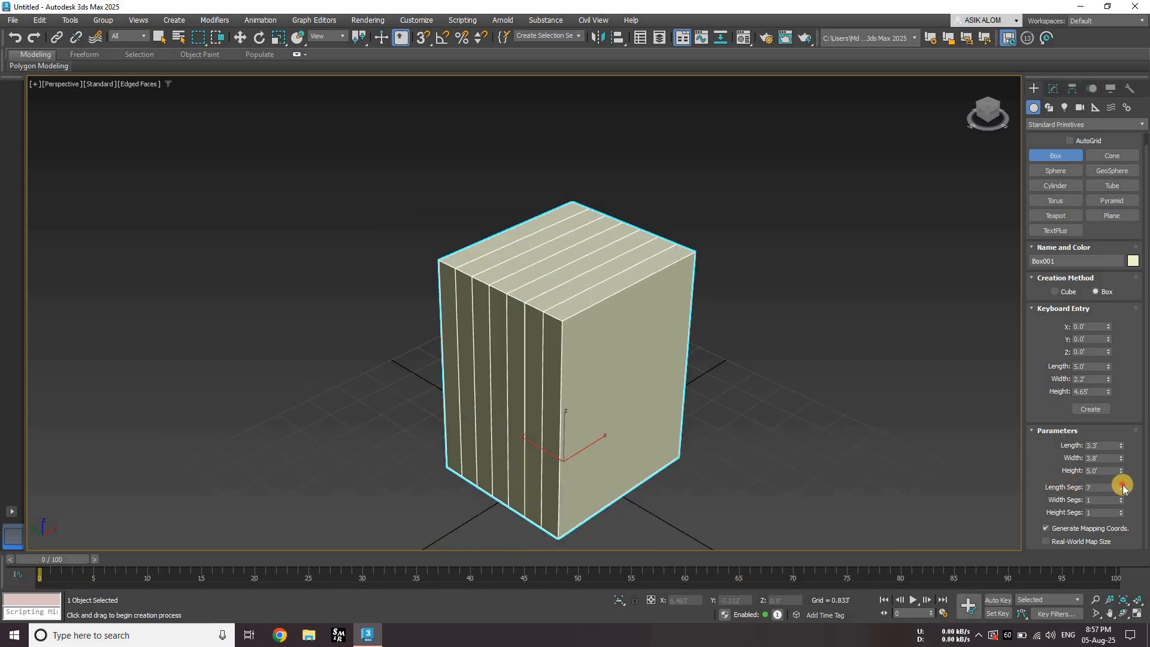
{"action": "mouse_move", "coordinate": [1122, 488]}
{"action": "left_mouse_down"}
{"action": "mouse_move", "coordinate": [1121, 470]}
{"action": "mouse_move", "coordinate": [1108, 503]}
{"action": "mouse_move", "coordinate": [1121, 484]}
{"action": "mouse_move", "coordinate": [1119, 508]}
{"action": "left_mouse_up"}
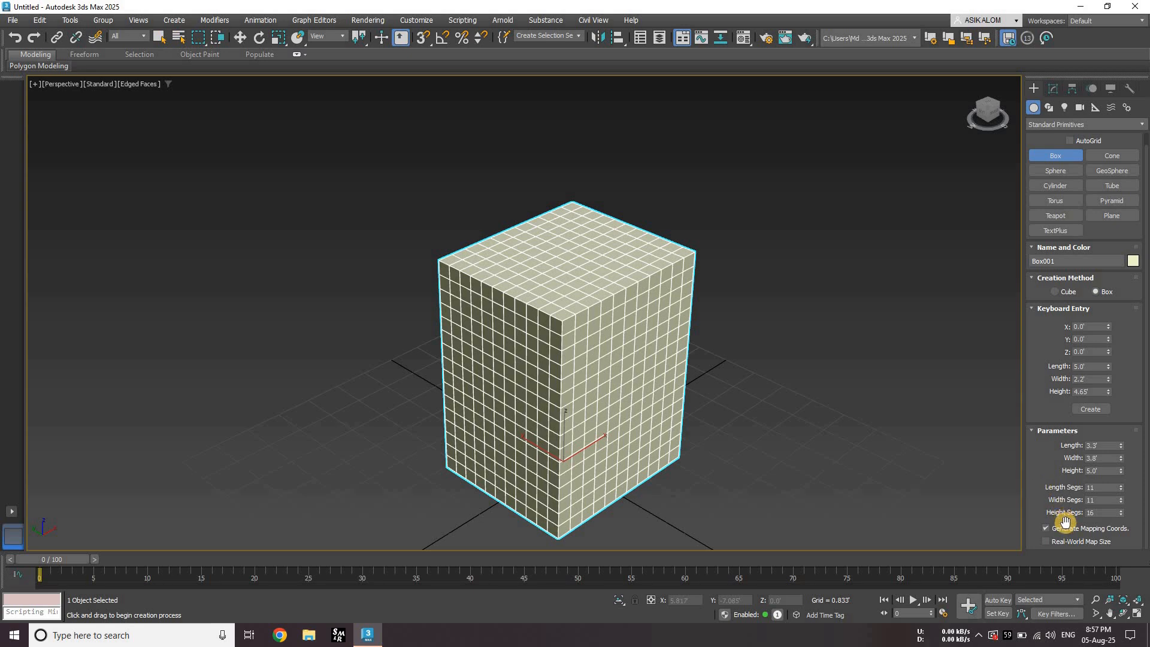